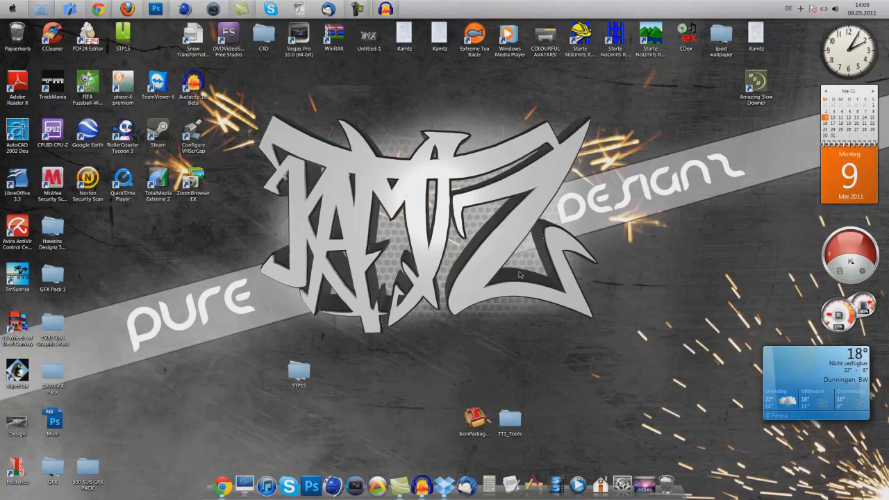
Bring Chrome forward from the dock and show its Softonic Snow Transformation Pack tab.
click(220, 479)
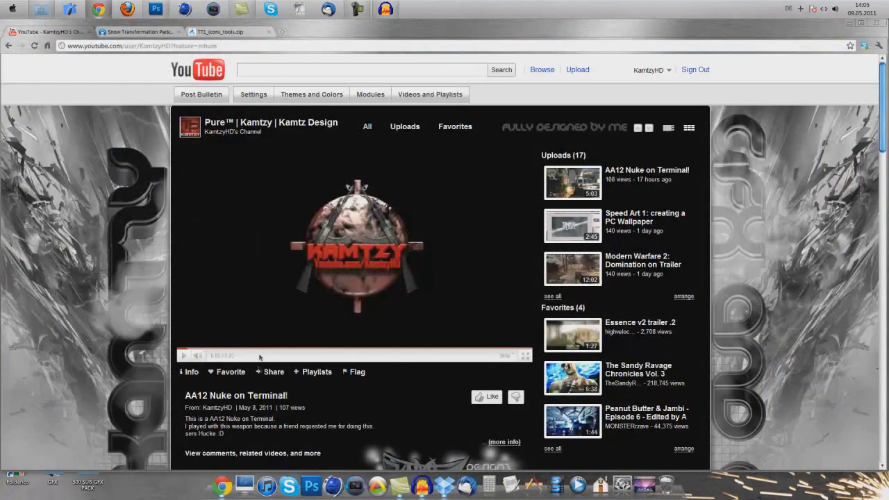
click(144, 33)
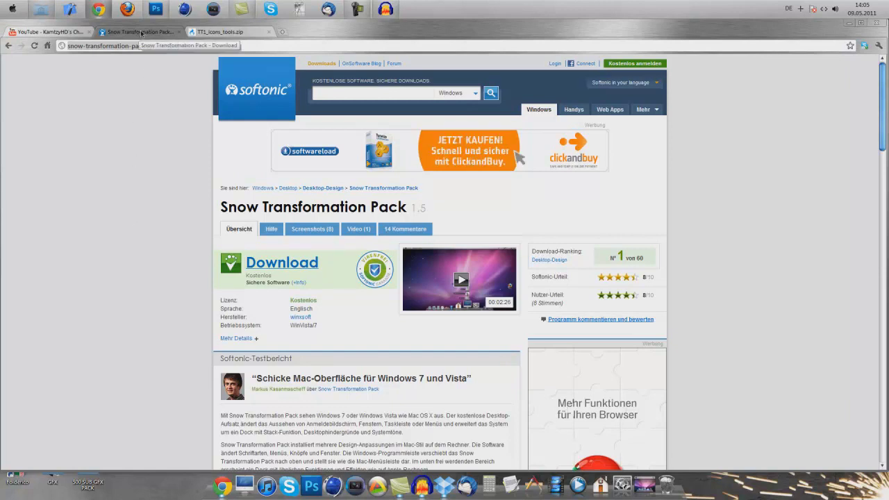
Minimize Chrome, open the STP15 desktop folder, and launch the Snow Transformation Pack 1.5 installer.
click(848, 22)
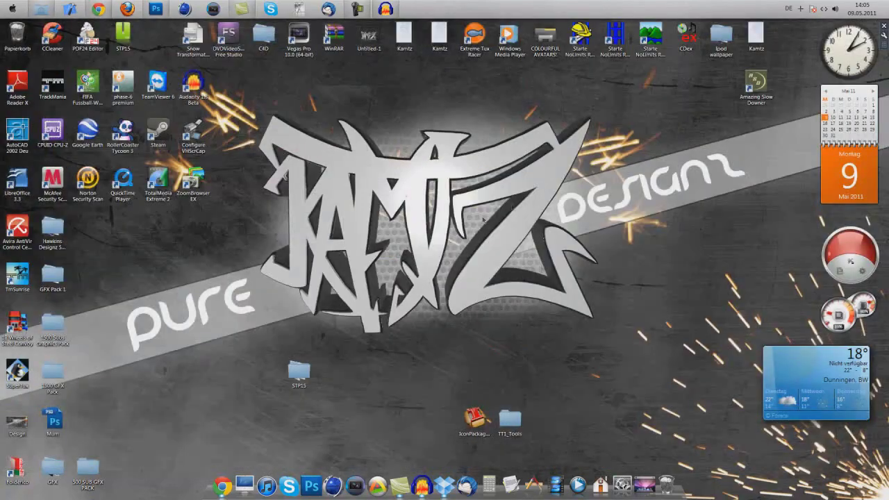
drag(303, 374, 303, 422)
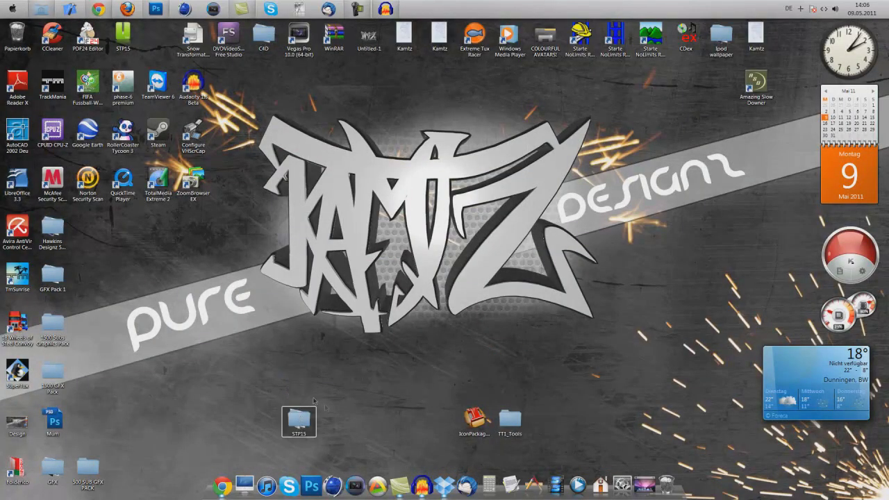
mouse_move(299, 419)
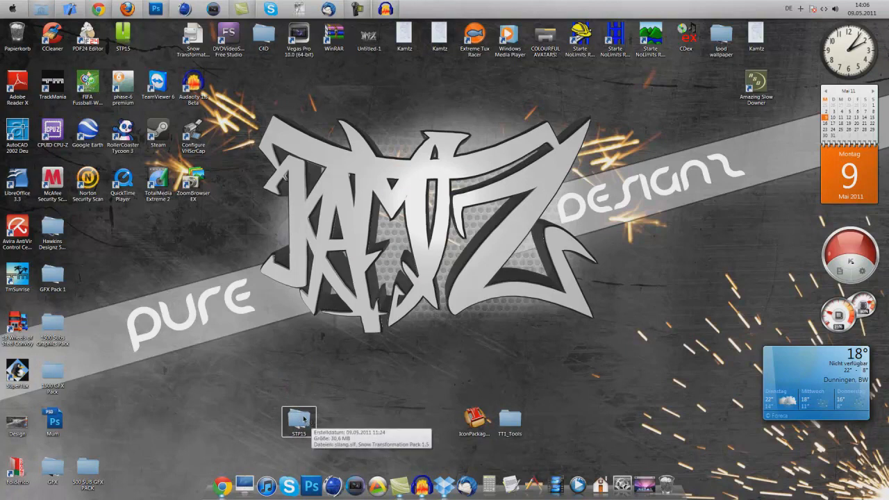
double_click(298, 425)
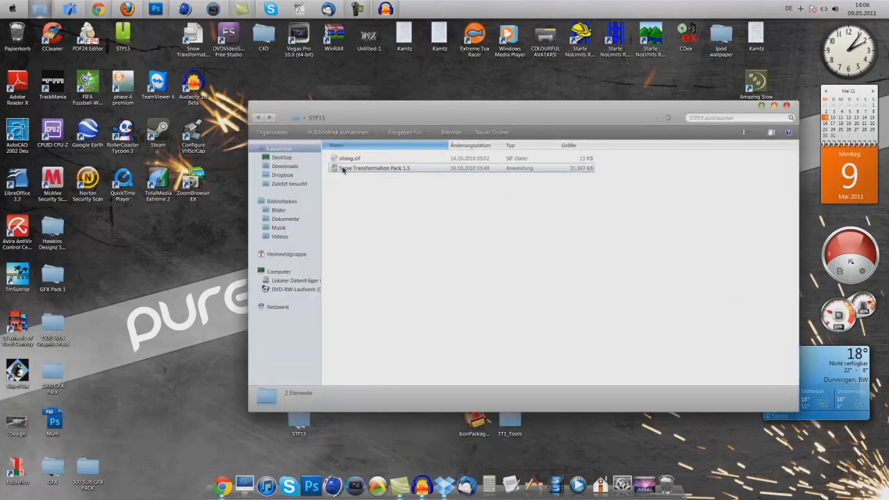
double_click(375, 169)
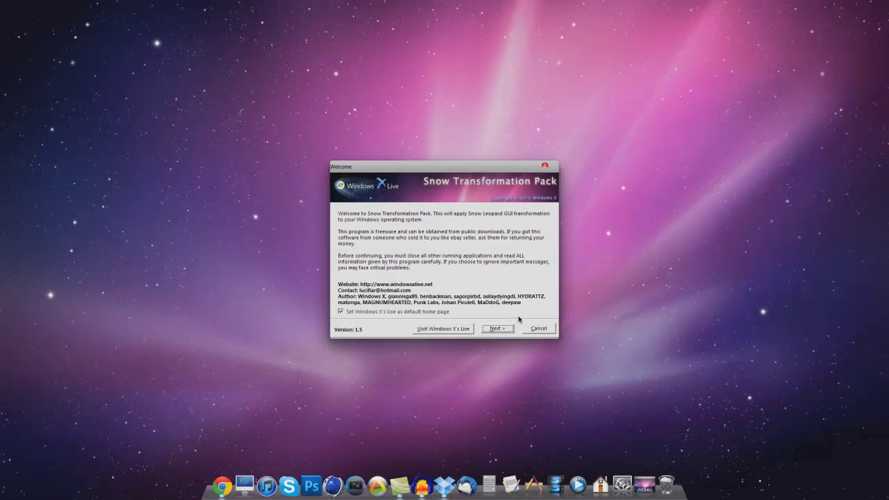
Cancel the Snow Transformation Pack setup from its Welcome page without installing.
click(538, 329)
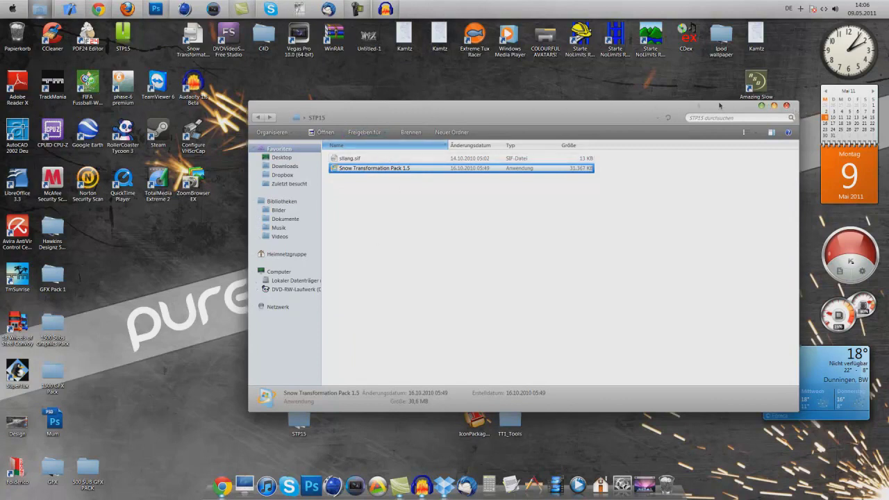
Close the STP15 folder window, then open and dismiss the Start menu.
click(787, 105)
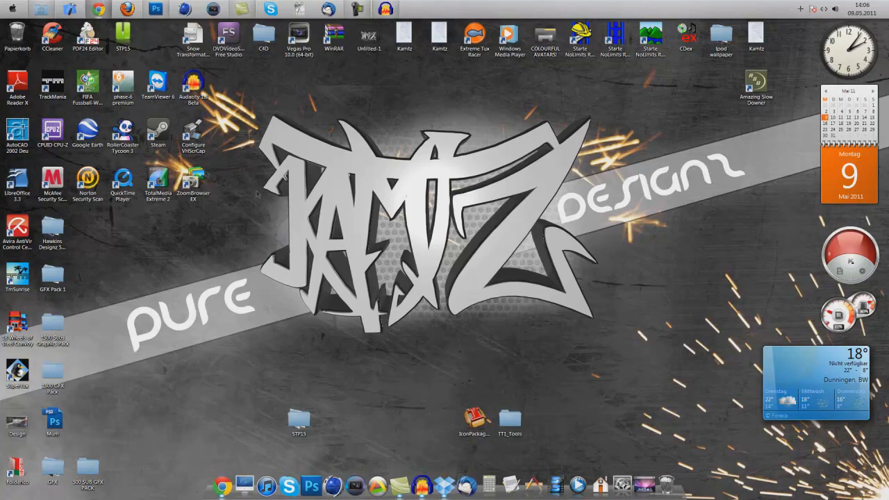
click(13, 9)
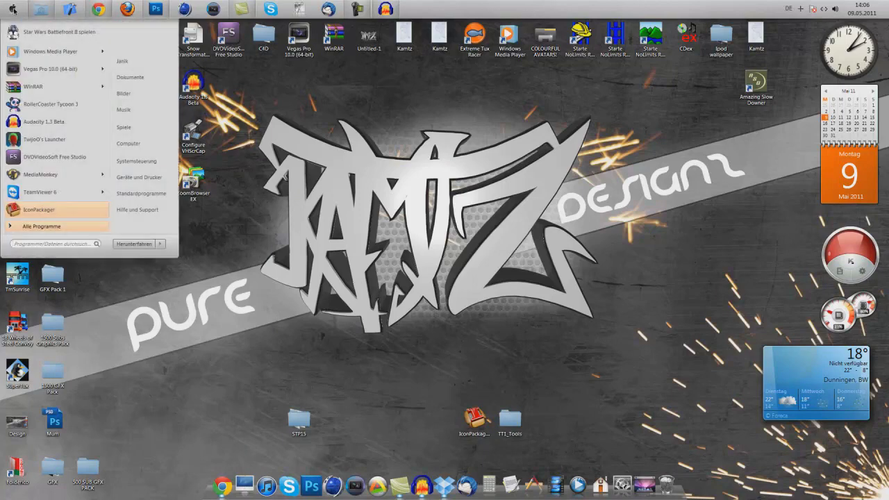
click(12, 9)
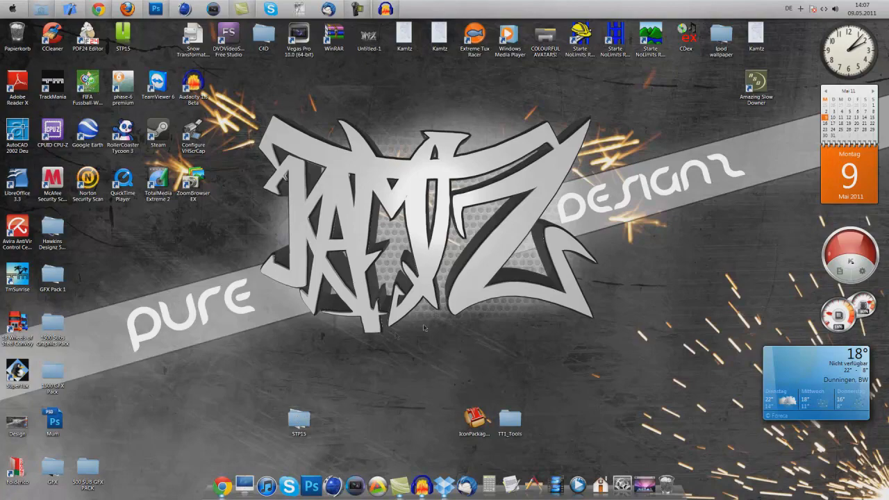
click(230, 479)
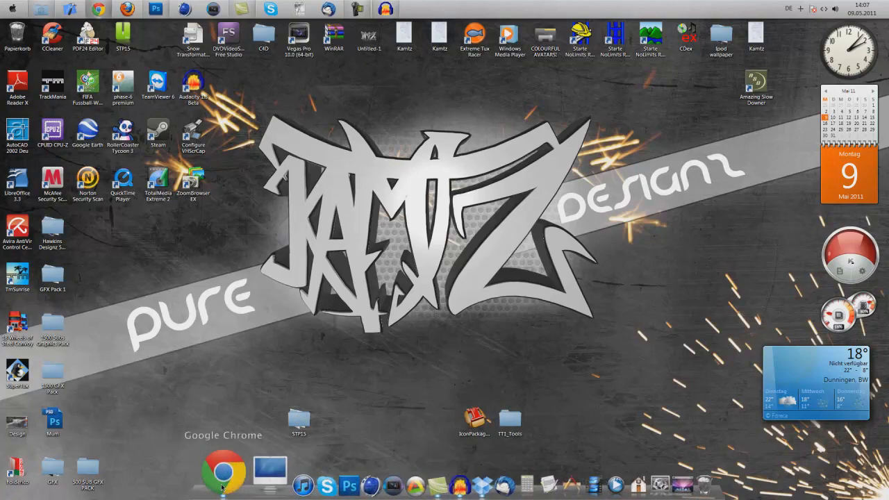
click(219, 33)
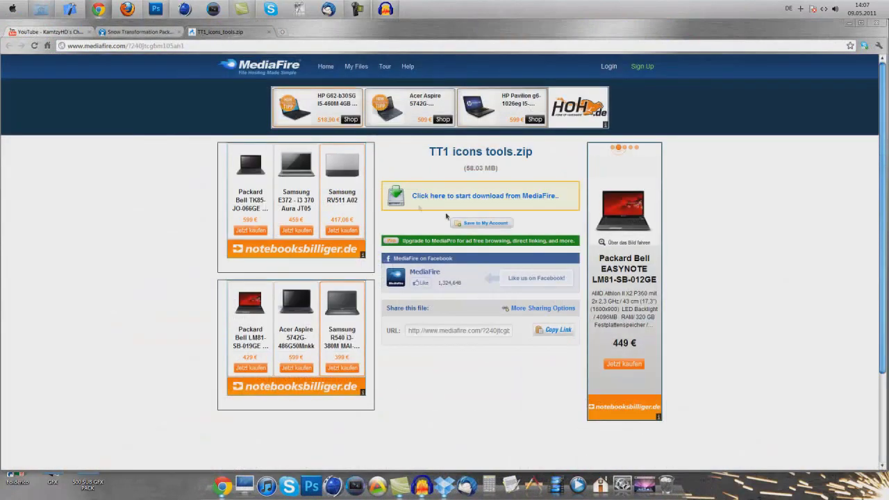
click(848, 22)
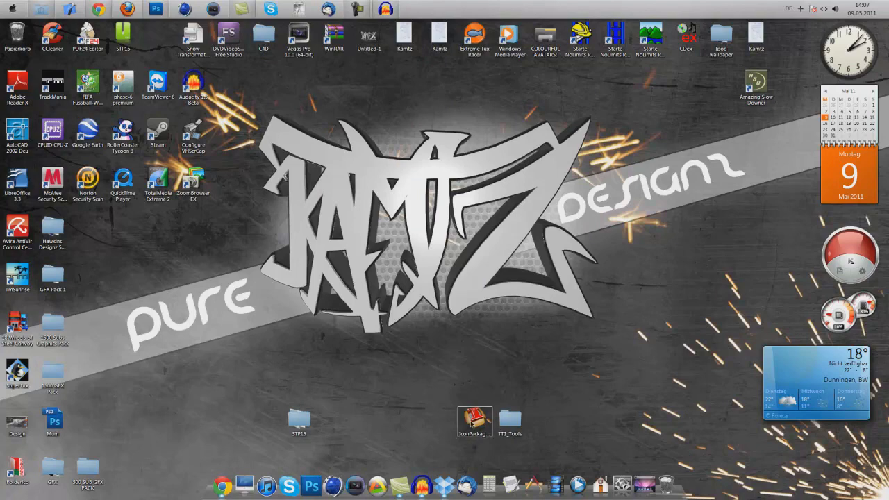
Run the IconPackager installer through to completion with the run-afterwards option checked.
double_click(471, 423)
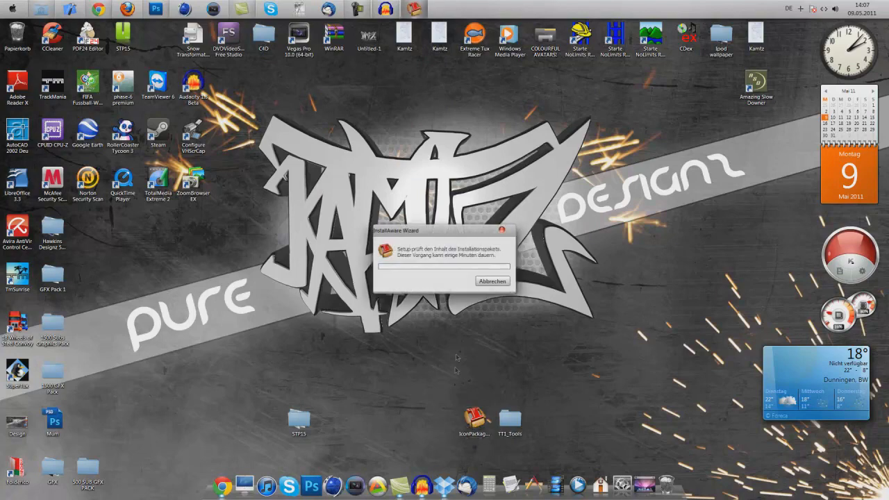
double_click(510, 418)
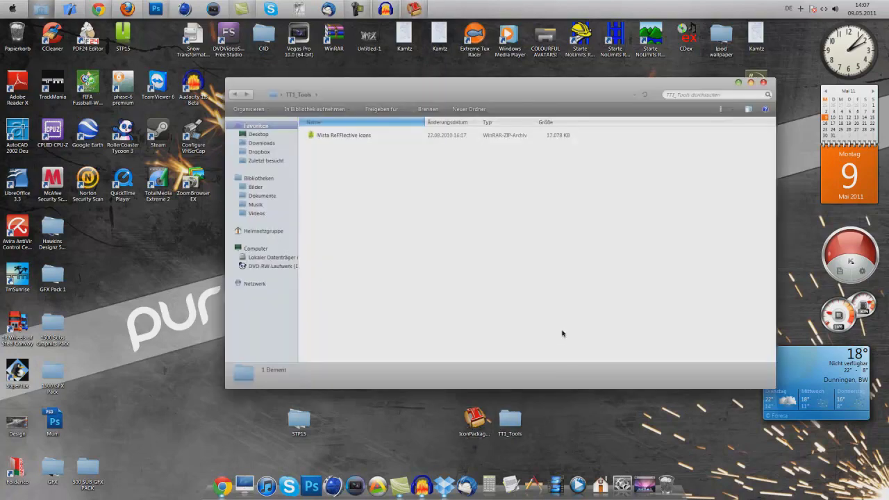
click(318, 136)
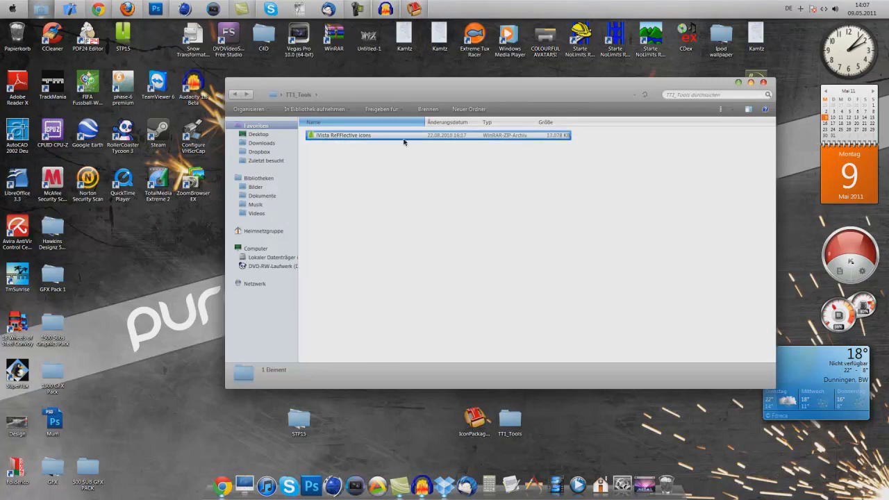
mouse_move(438, 93)
mouse_down()
mouse_move(395, 109)
mouse_move(409, 94)
mouse_up()
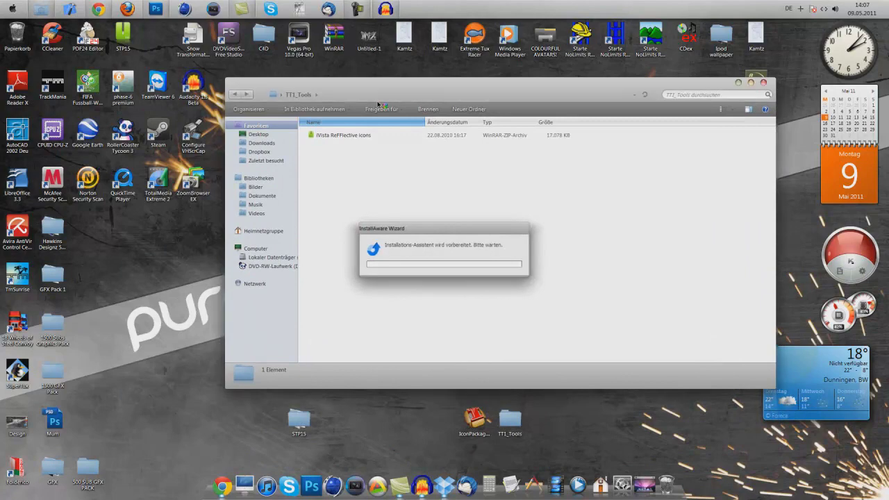
click(497, 327)
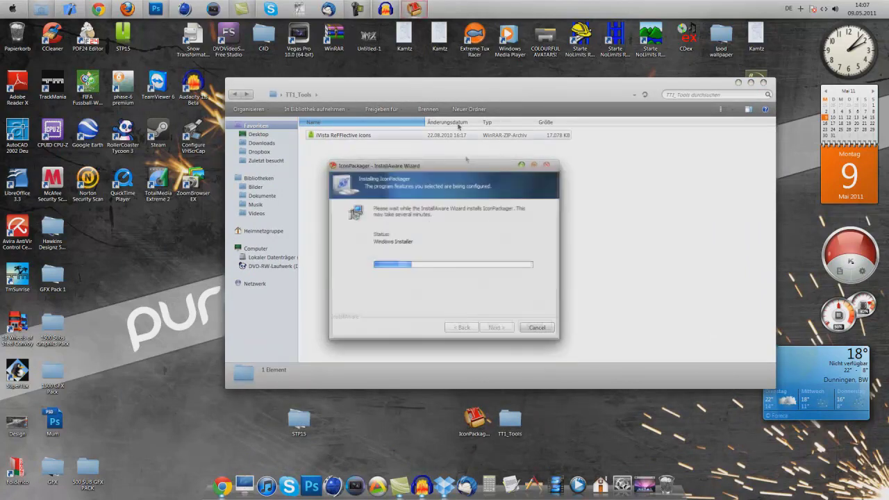
drag(457, 93, 400, 117)
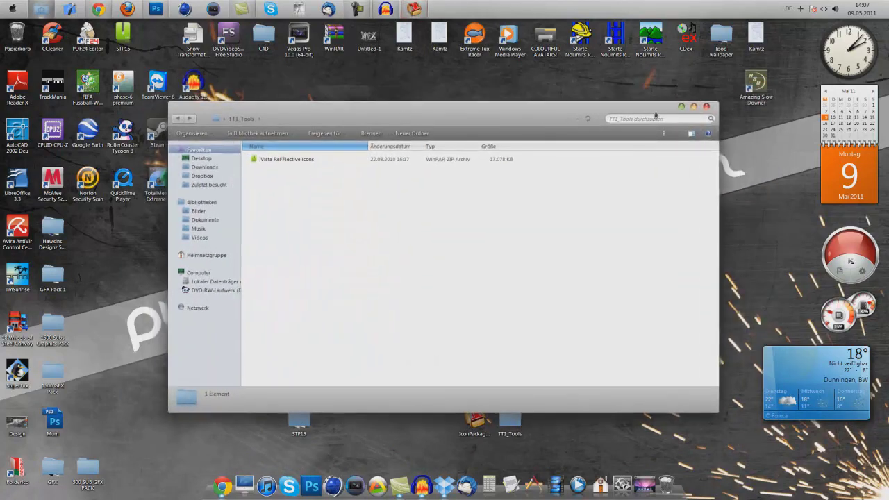
click(681, 107)
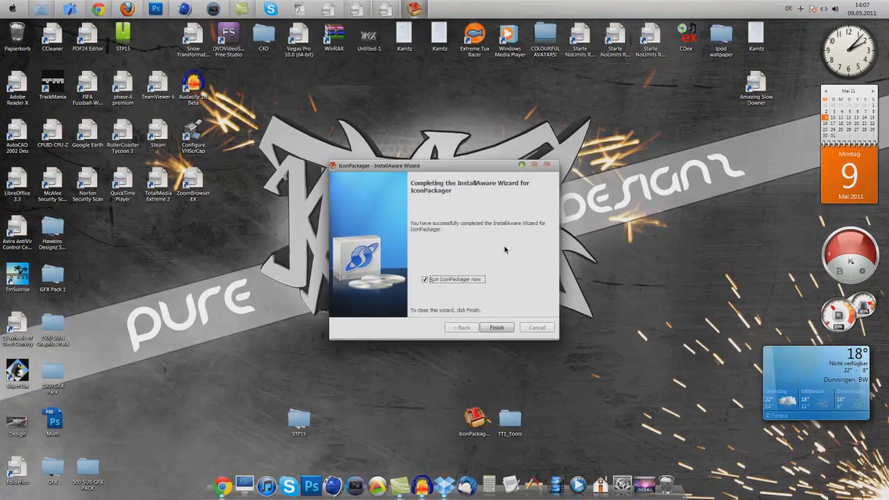
Start IconPackager past the trial notice and install iVista ReFFlective icons from disk.
key(Return)
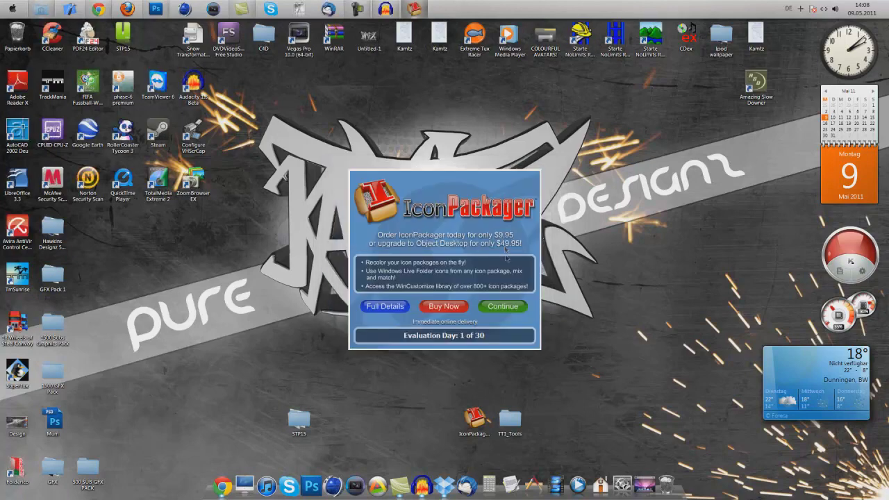
click(514, 308)
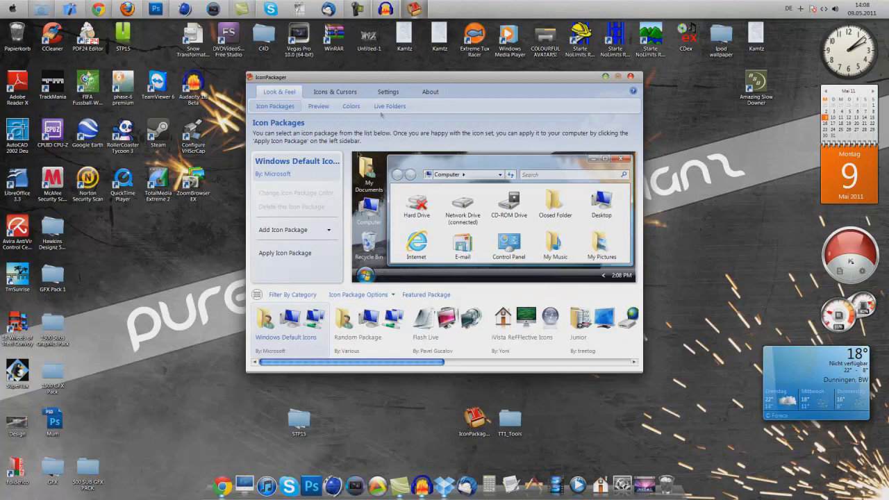
click(320, 231)
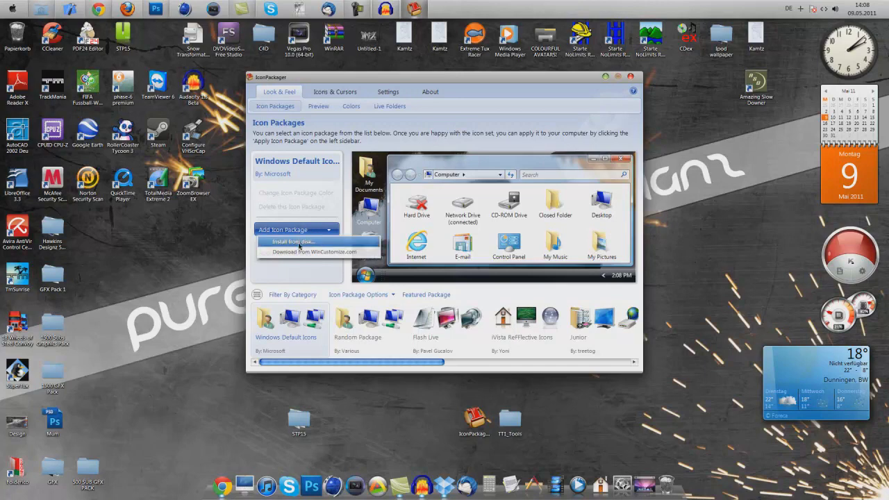
click(299, 243)
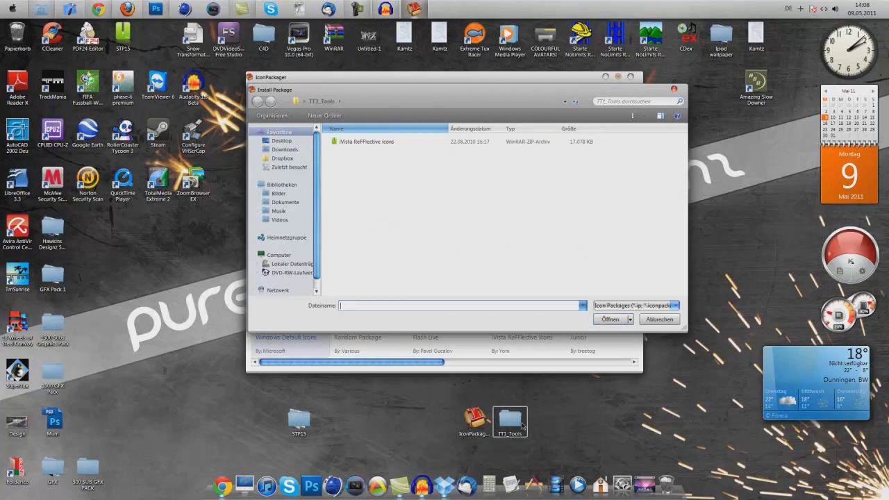
double_click(350, 144)
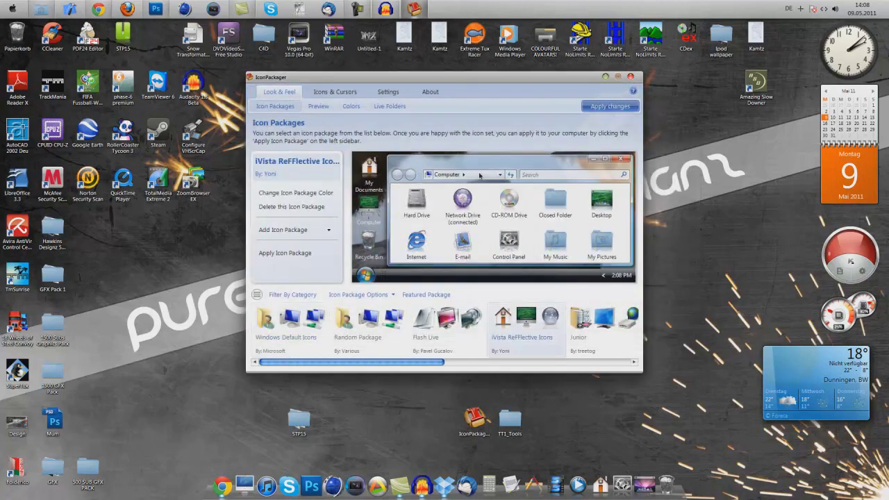
Apply the selected iVista ReFFlective icon package to the system.
click(294, 254)
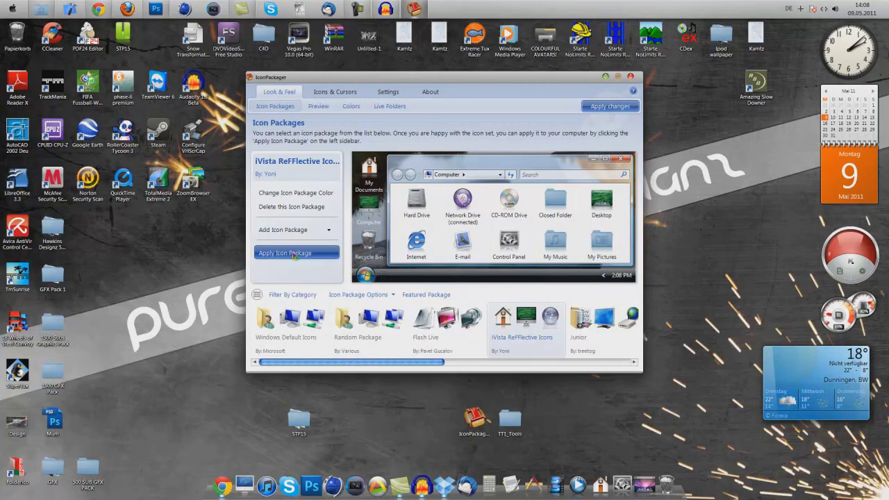